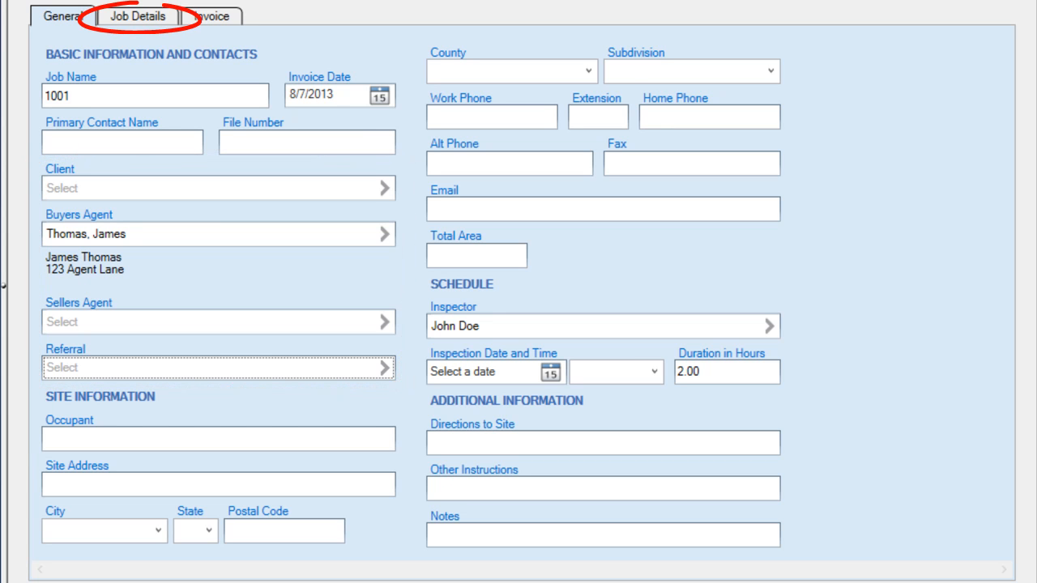
Label job text custom field 17 "Pets?" in the office management preferences and check the field in the job details.
left_click(154, 24)
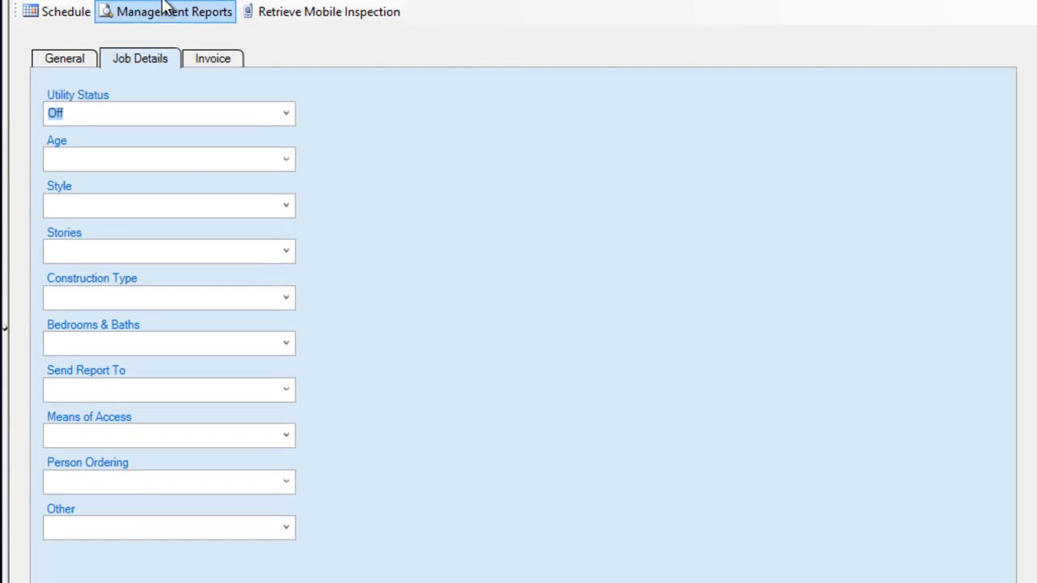
left_click(164, 44)
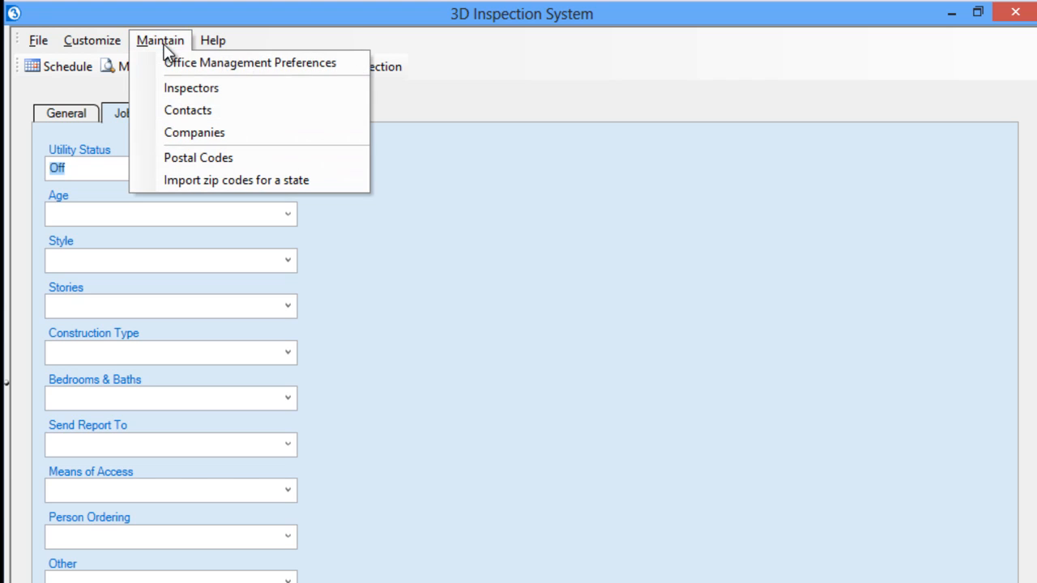
left_click(201, 68)
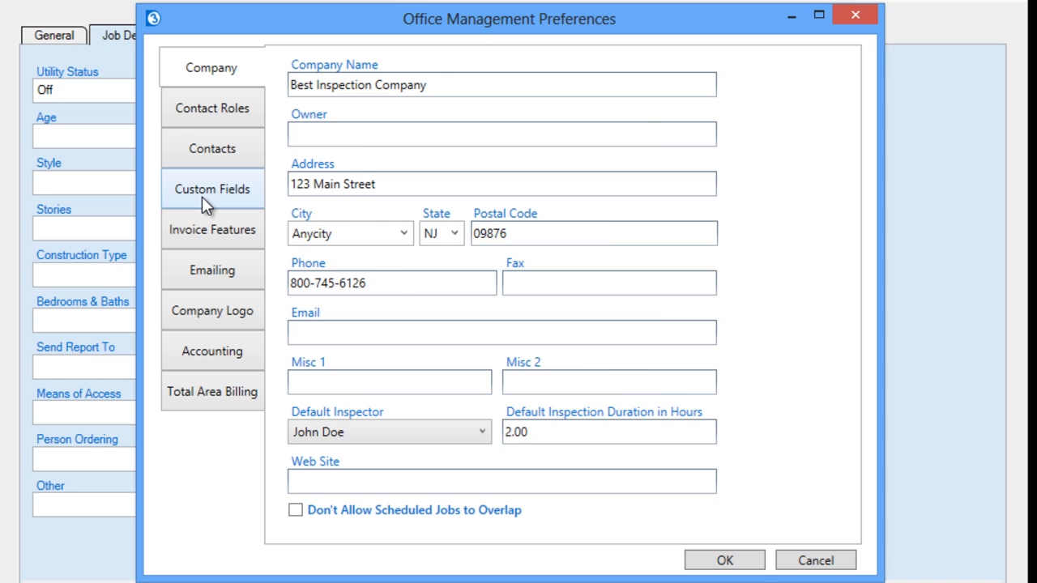
left_click(203, 197)
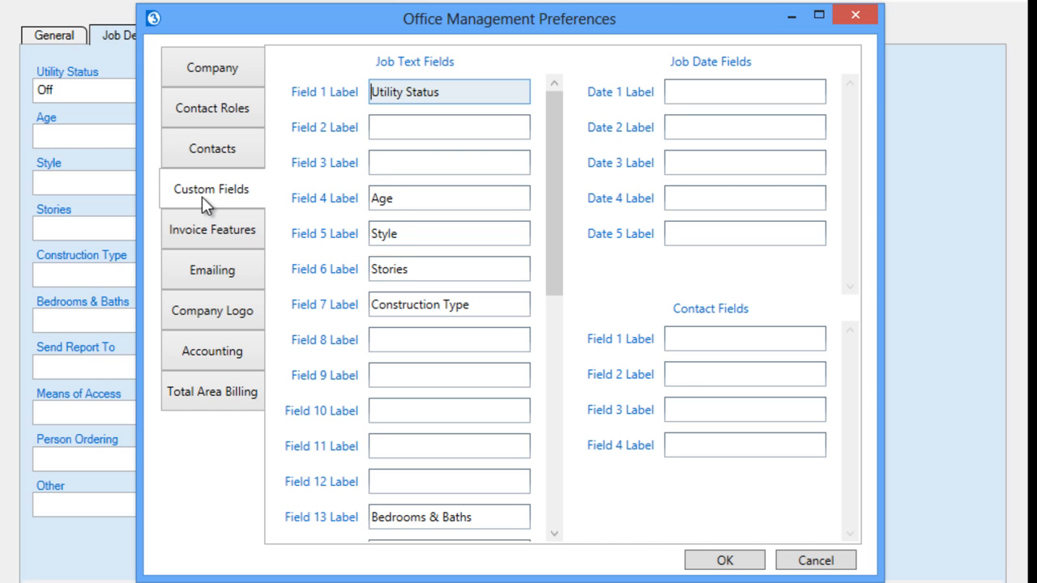
left_click_drag(552, 283, 547, 361)
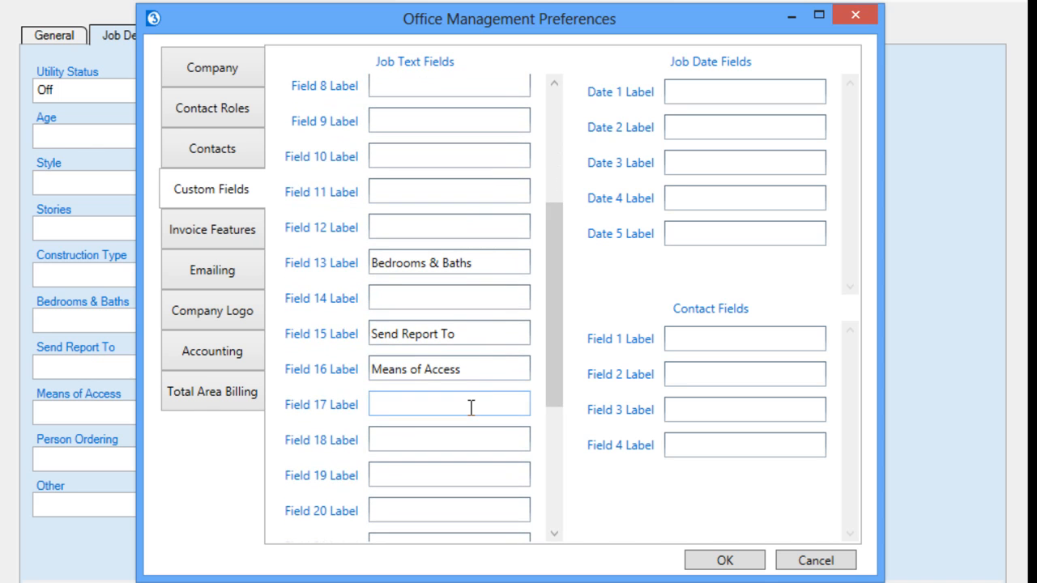
left_click(471, 407)
type("Pets?")
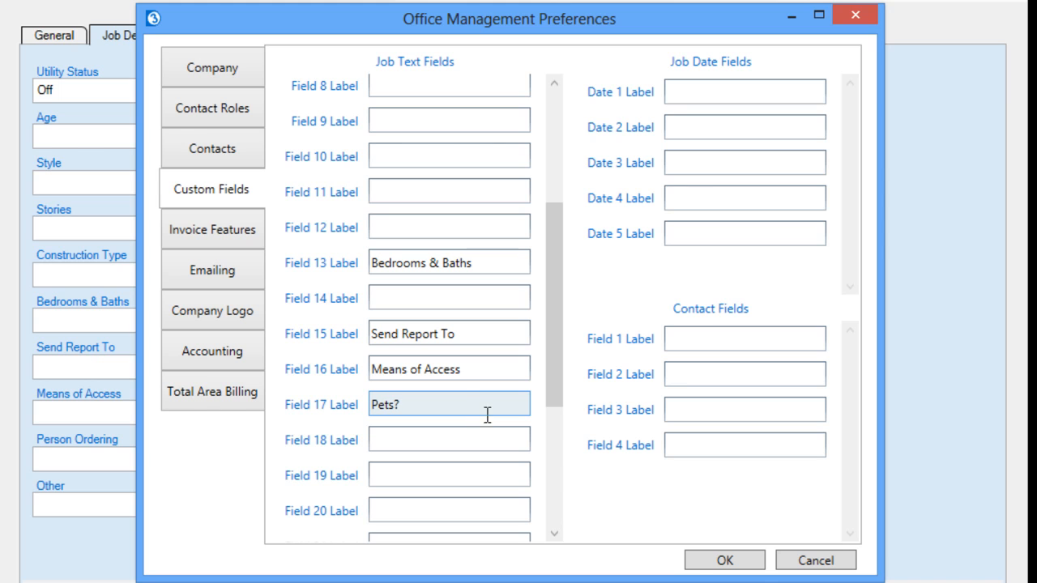
left_click(702, 562)
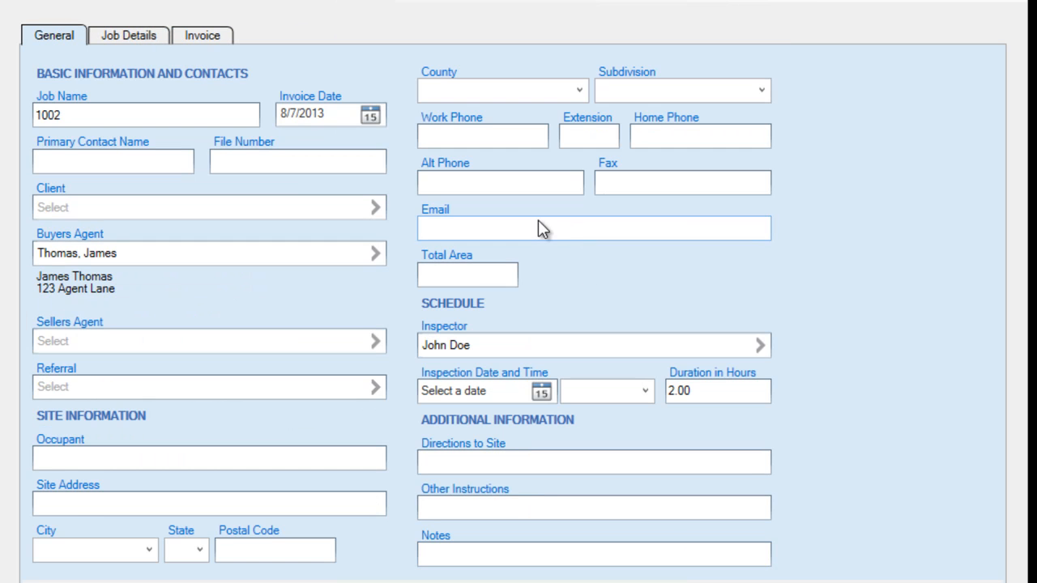
left_click(129, 35)
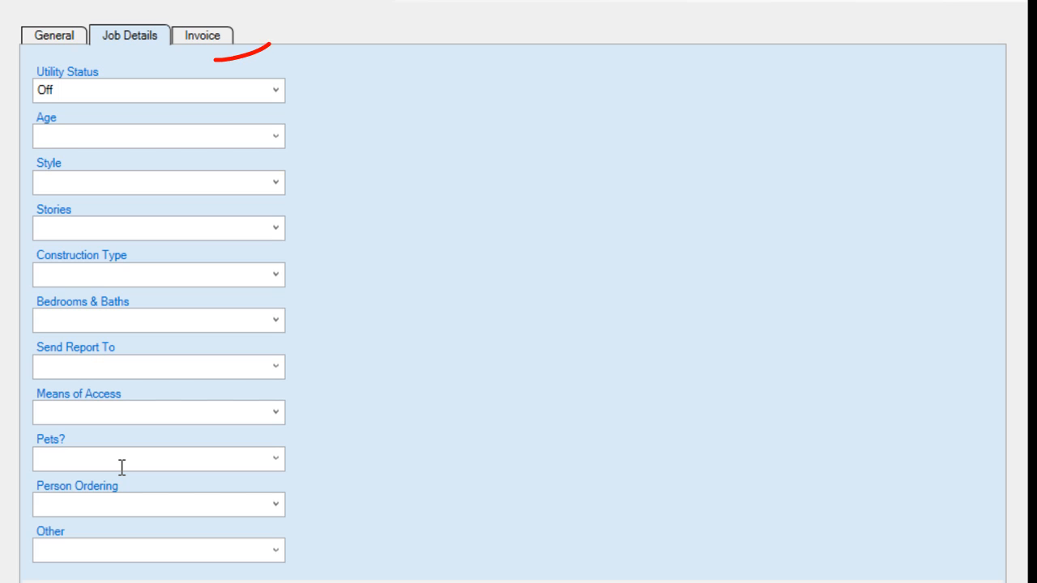
Start a new invoice item named "Inspection" from the job's invoice.
left_click(194, 30)
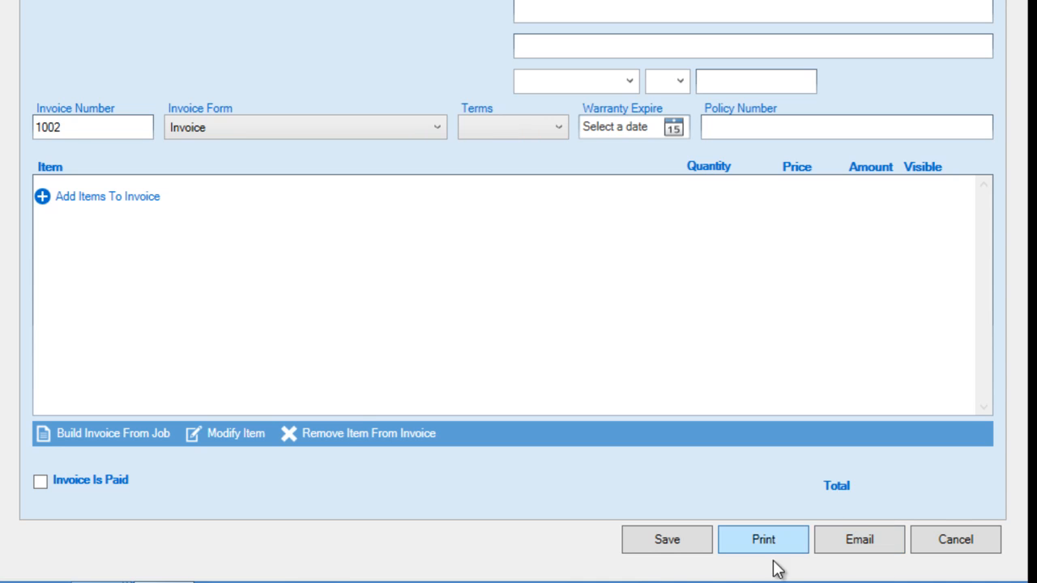
left_click(132, 201)
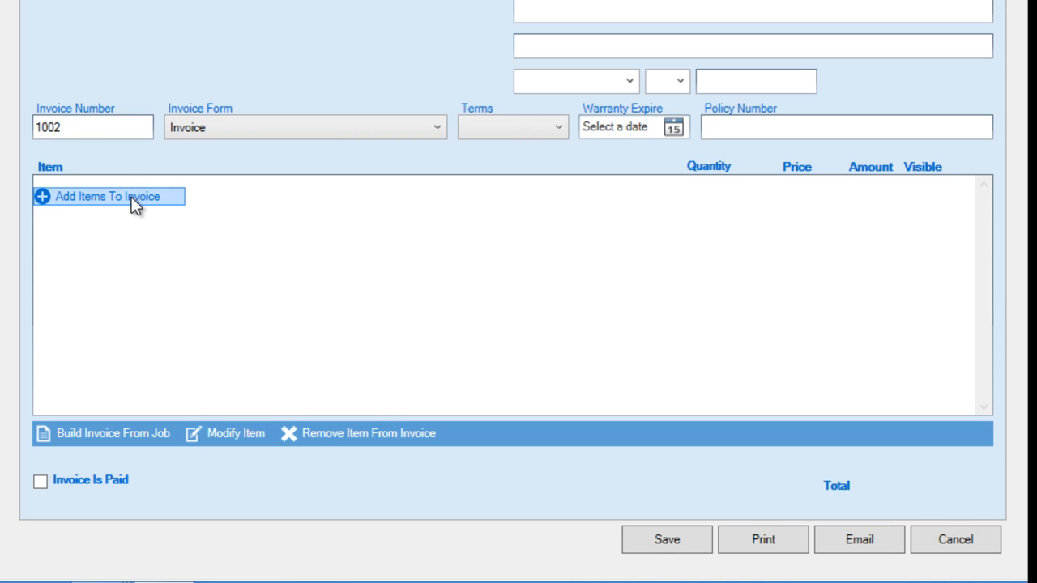
left_click(133, 201)
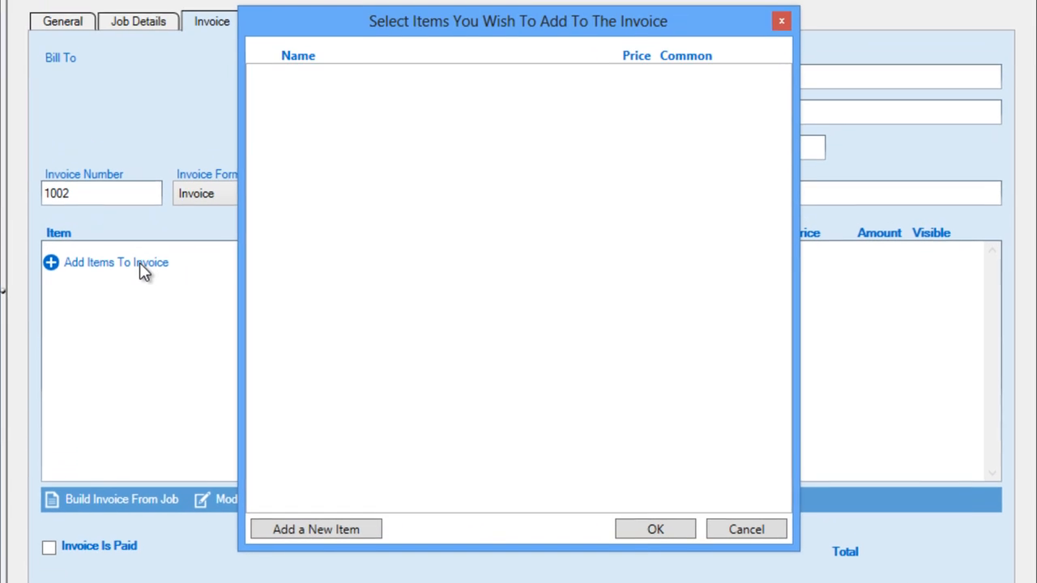
left_click(304, 535)
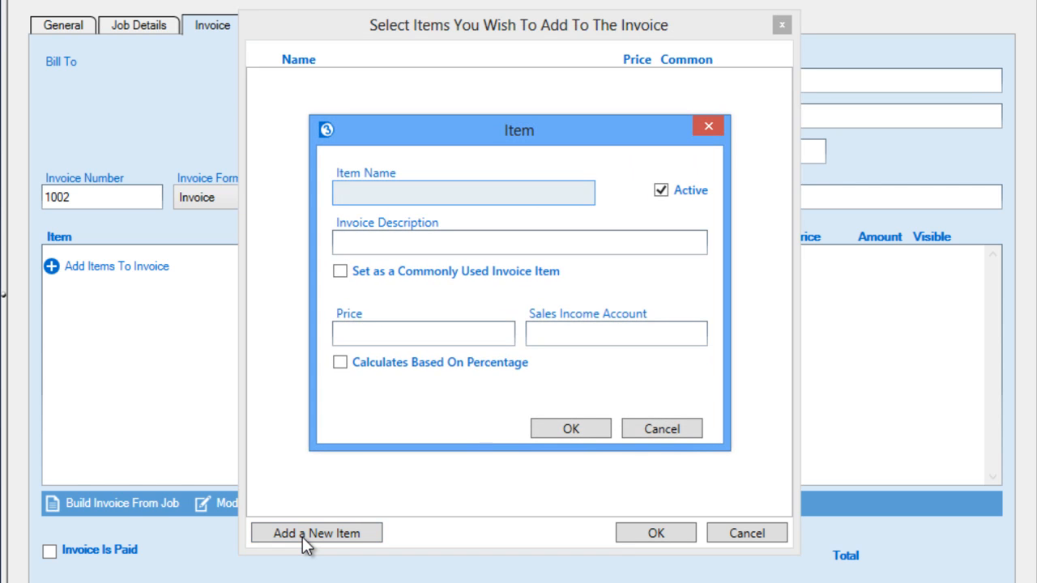
type("Insap")
key("BackSpace")
key("BackSpace")
type("pection")
Give the new item the invoice description "Pre-sales Inspection" and a price of 300, and save it.
key("Tab")
key("Tab")
type("Pre-s")
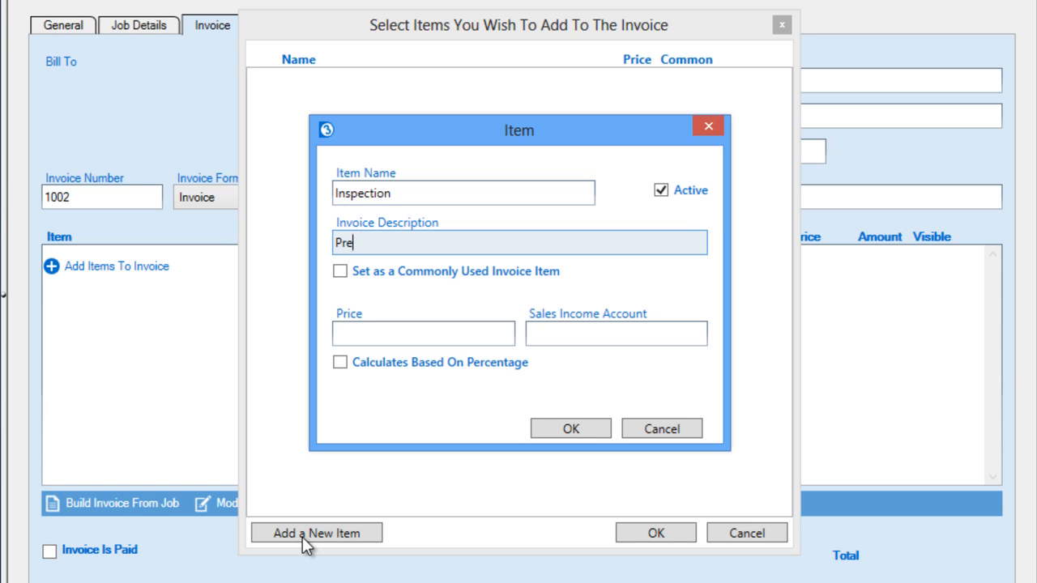
type("Inspection")
key("Tab")
key("Tab")
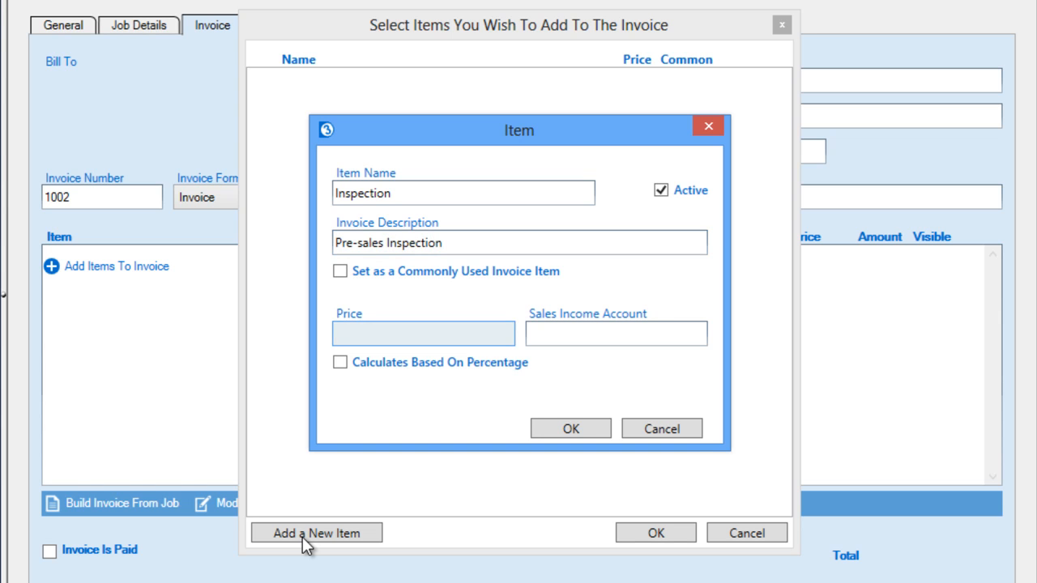
type("300")
key("Tab")
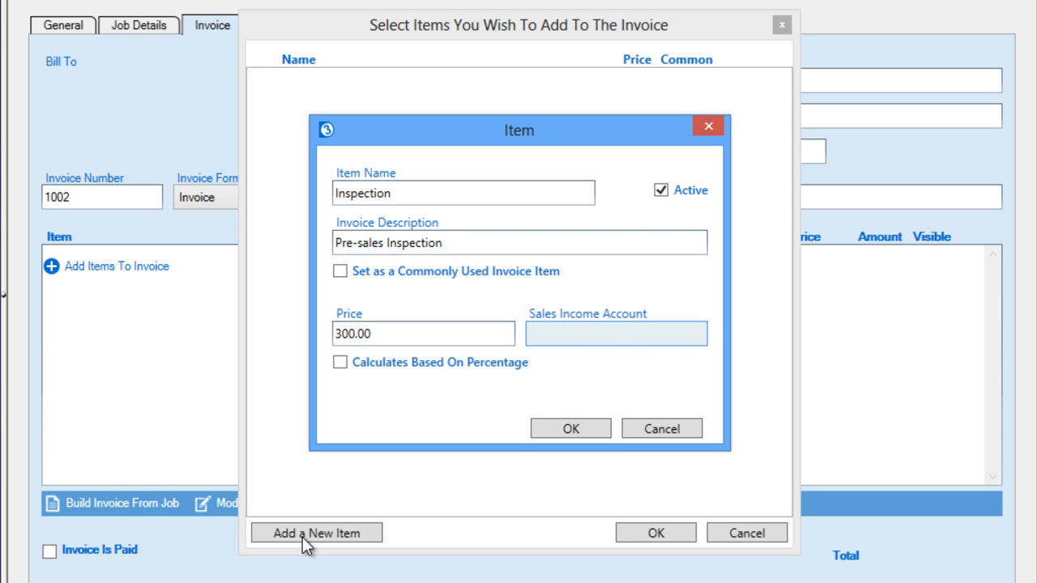
left_click(570, 428)
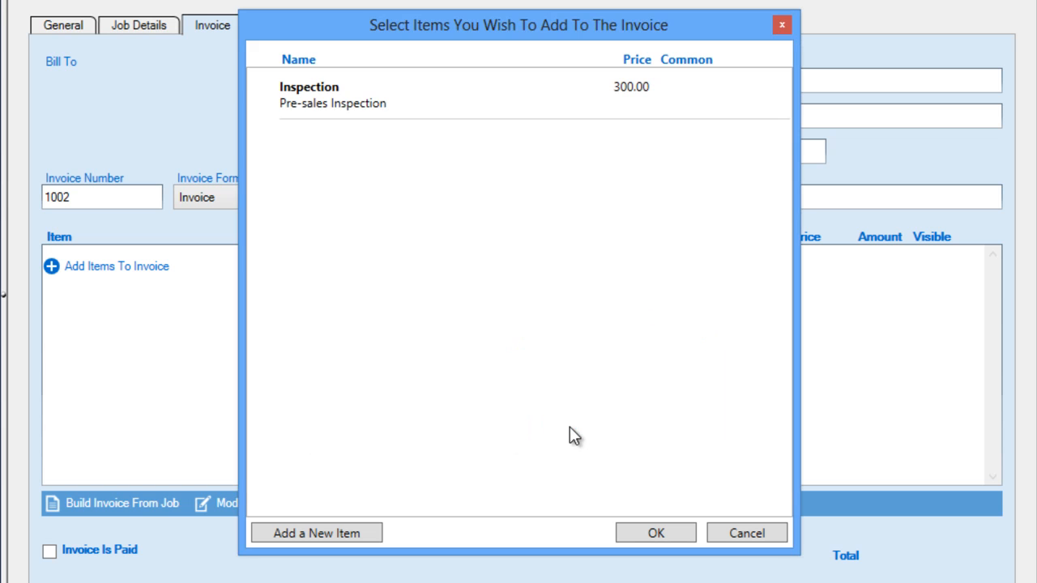
Create another invoice item named "WDO" with the description "Pest Inspection" and a price of 175.
left_click(321, 534)
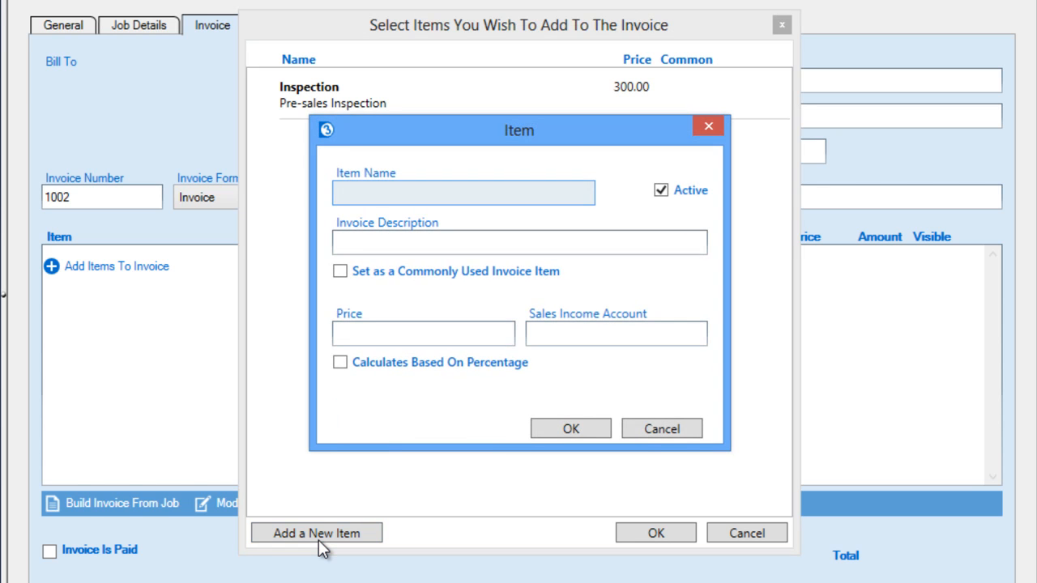
type("WDO")
key("Tab")
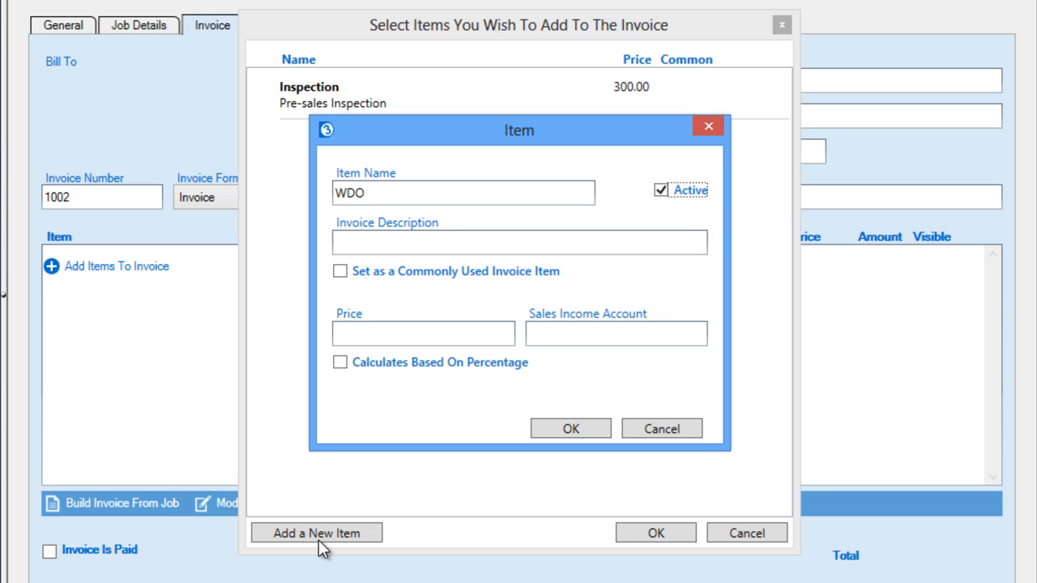
key("Tab")
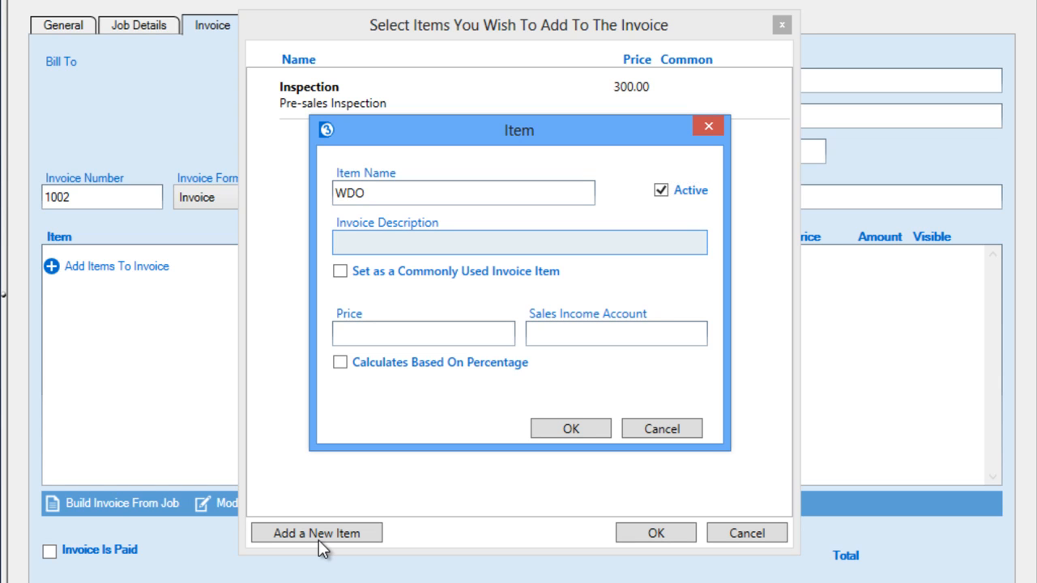
type("Pest Inspection")
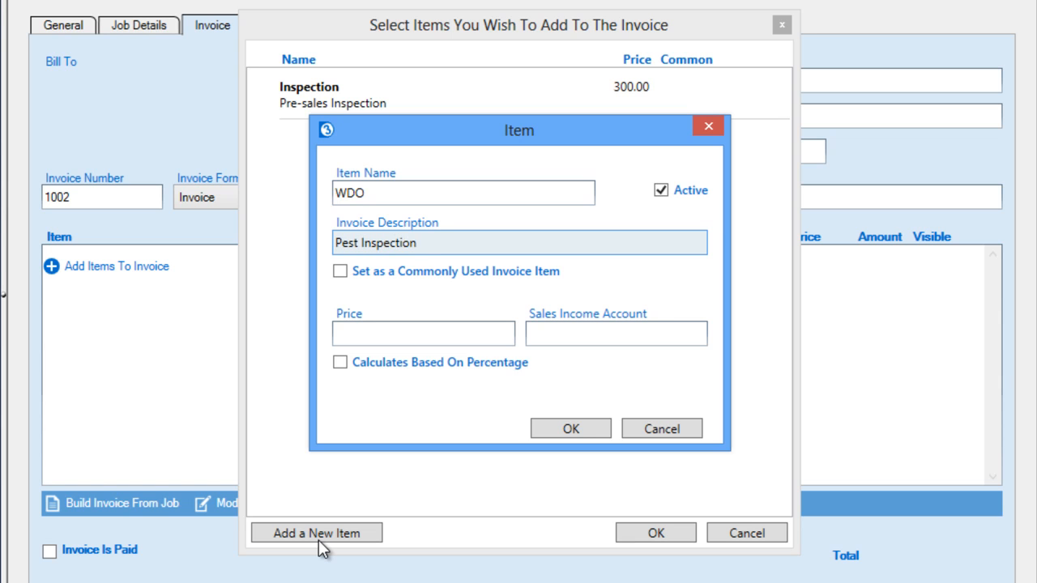
key("Tab")
key("Tab")
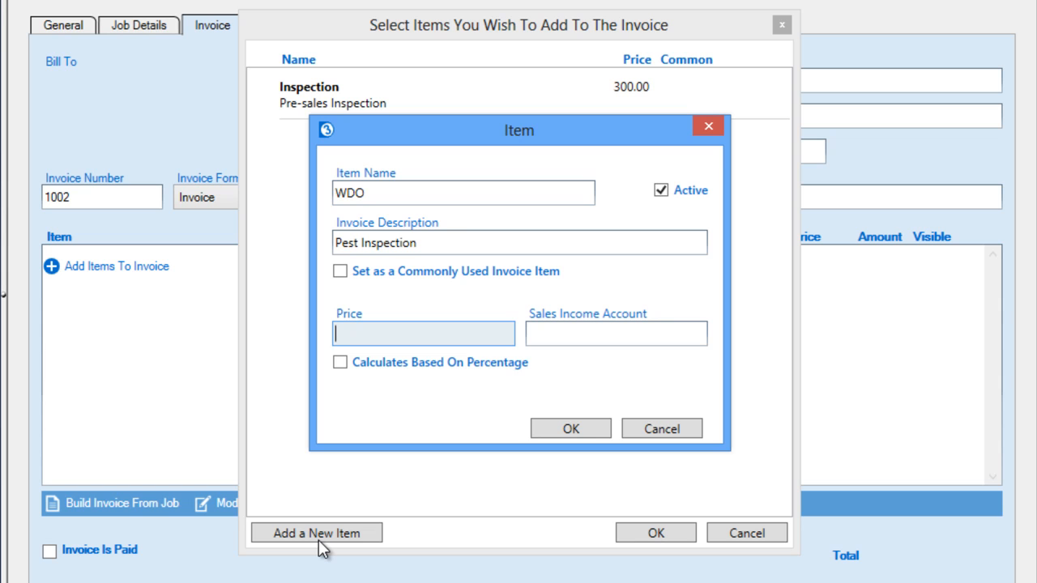
type("175")
left_click(557, 428)
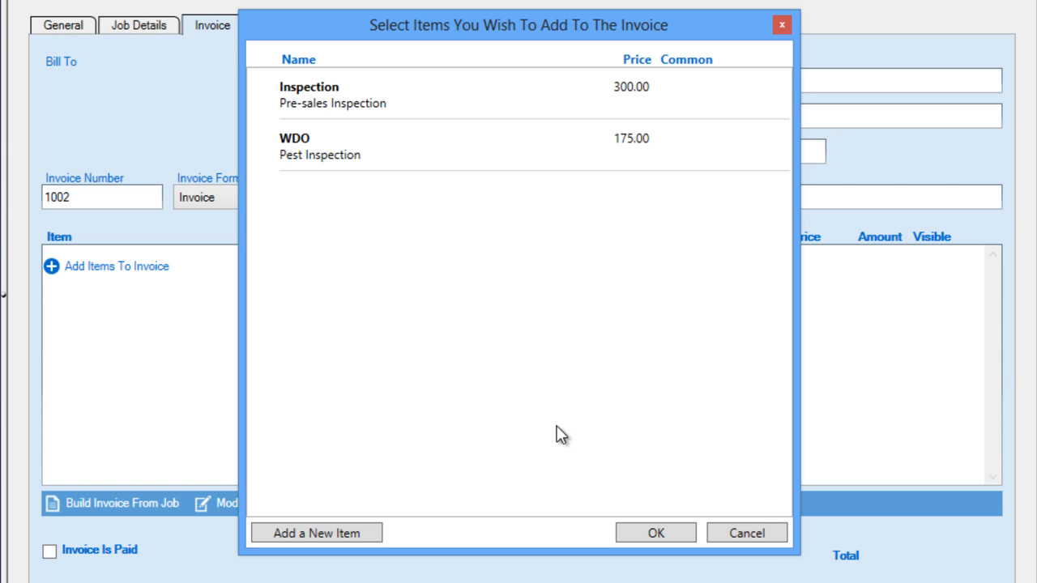
Add the Inspection and WDO items to the job's invoice.
left_click(457, 99)
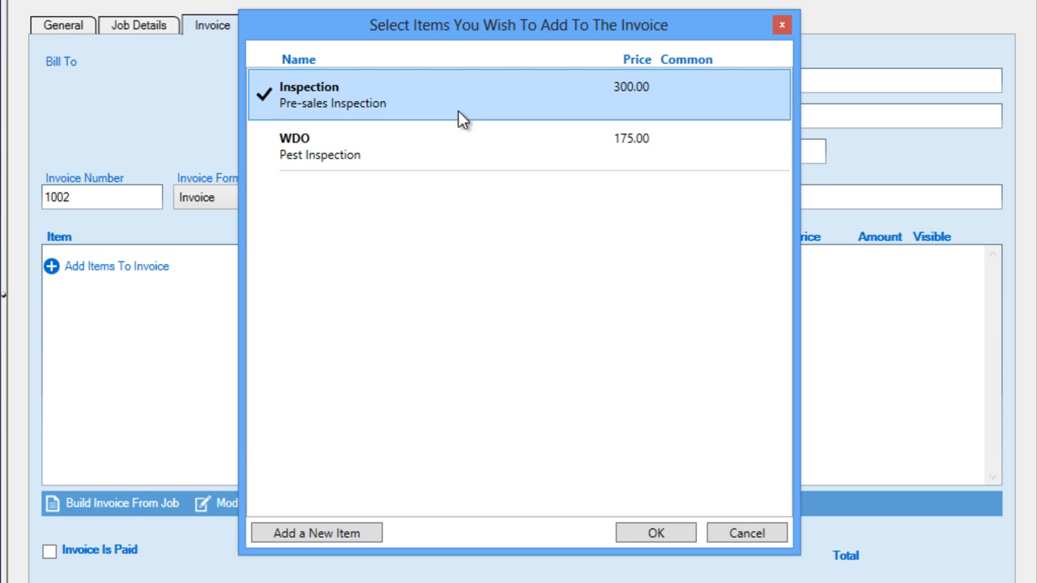
left_click(458, 151)
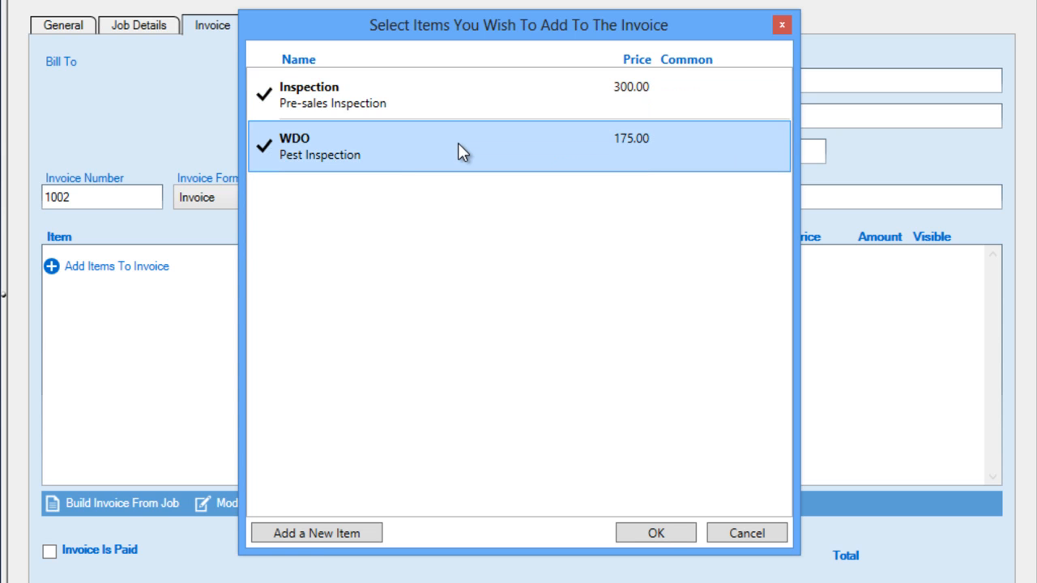
left_click(666, 535)
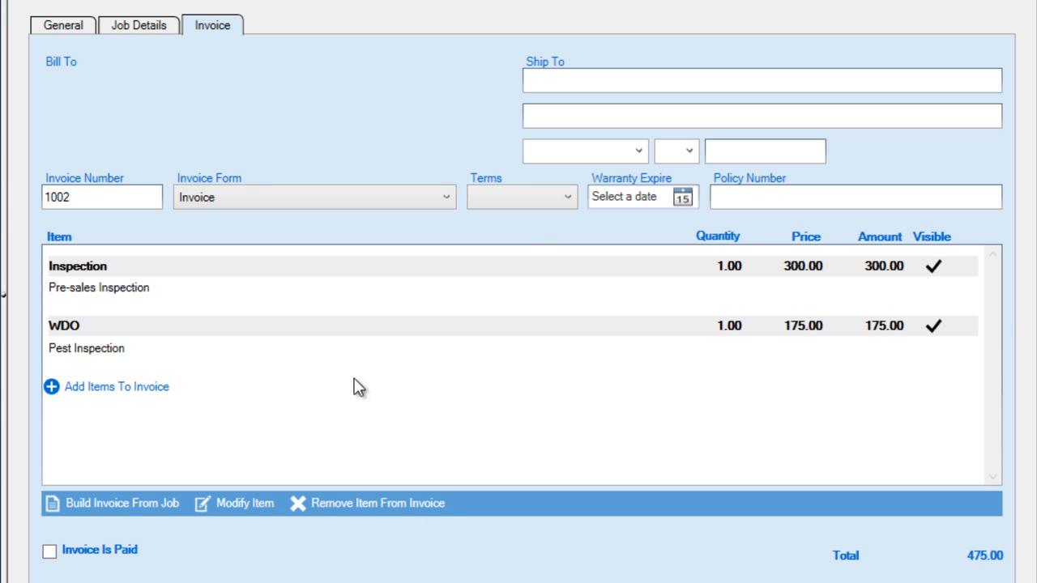
Set the price of the Inspection item on this invoice to 500.00.
left_click(329, 268)
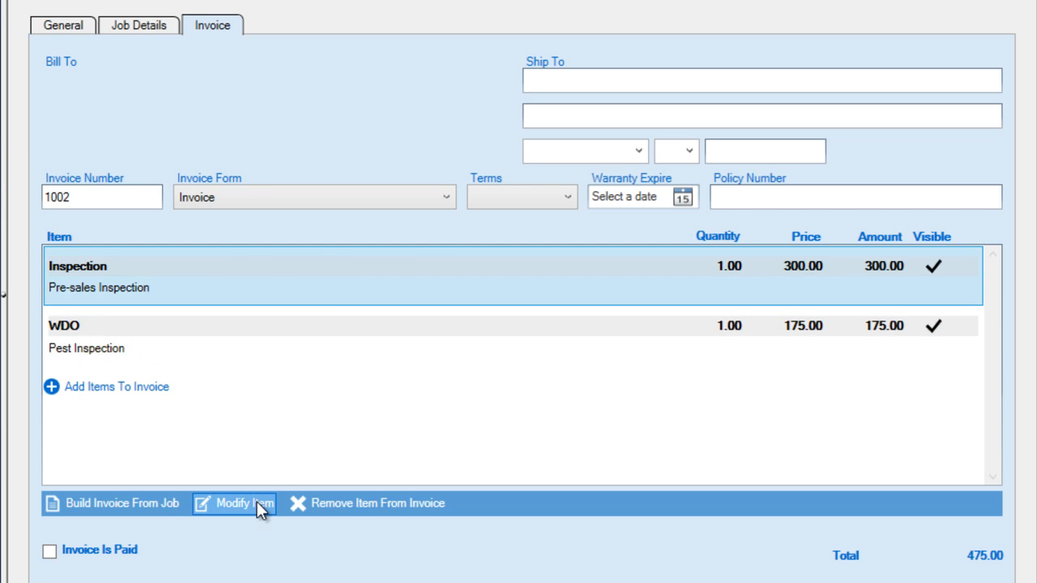
left_click(254, 507)
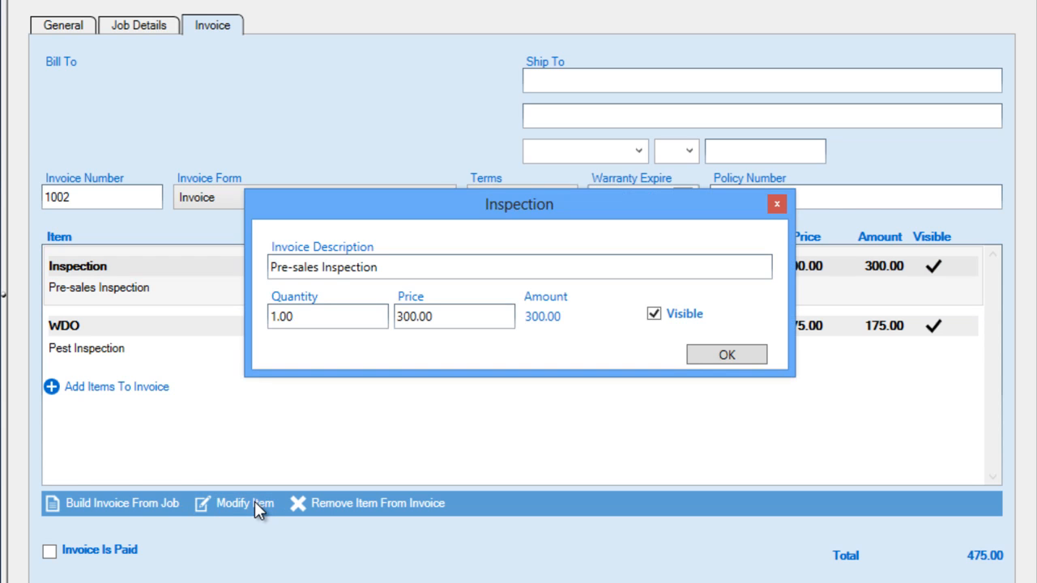
left_click(404, 317)
key("Delete")
type("5")
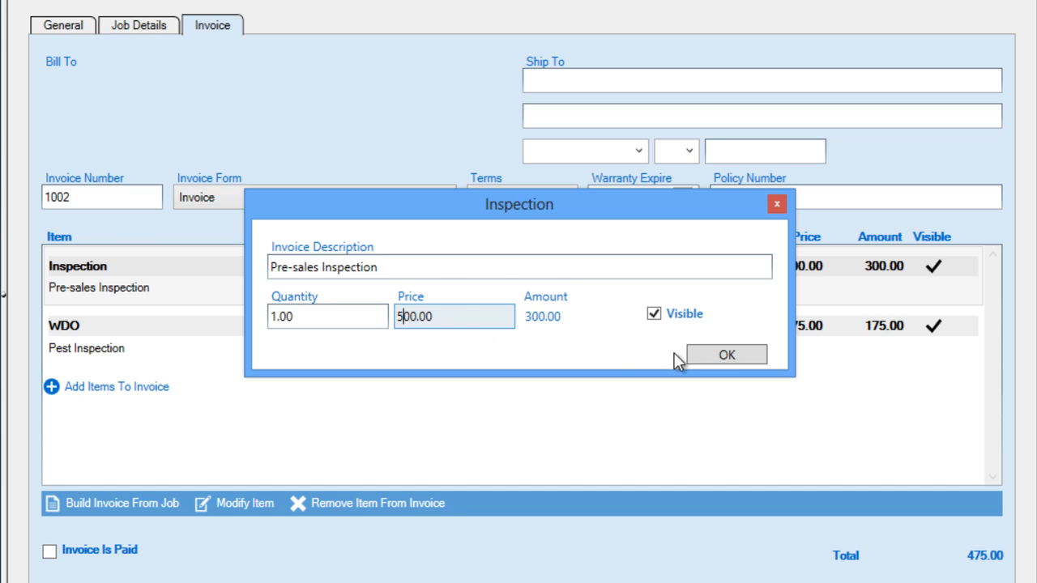
left_click(708, 356)
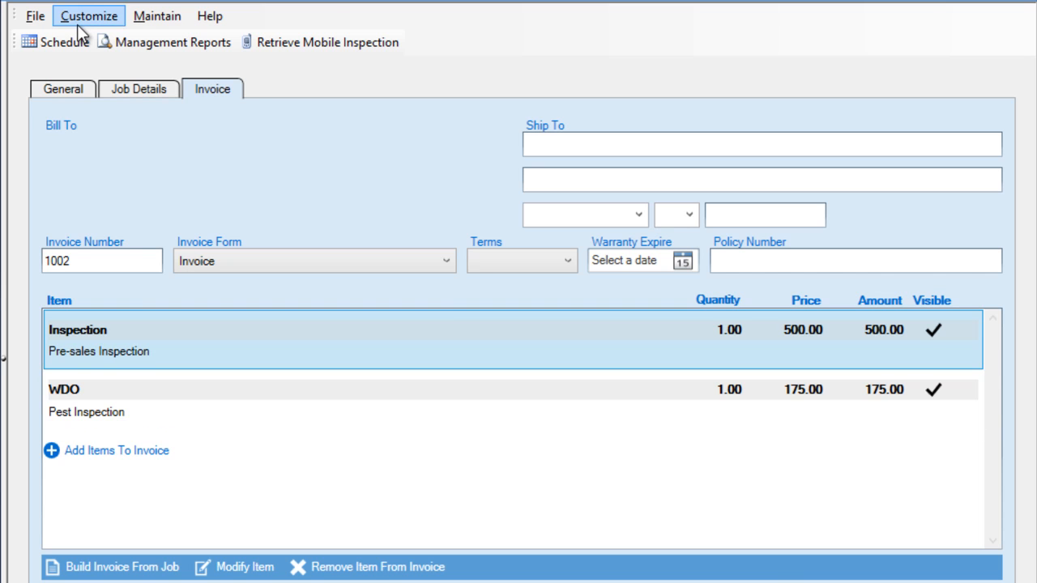
Review the customizable list of invoice items and close it.
left_click(81, 18)
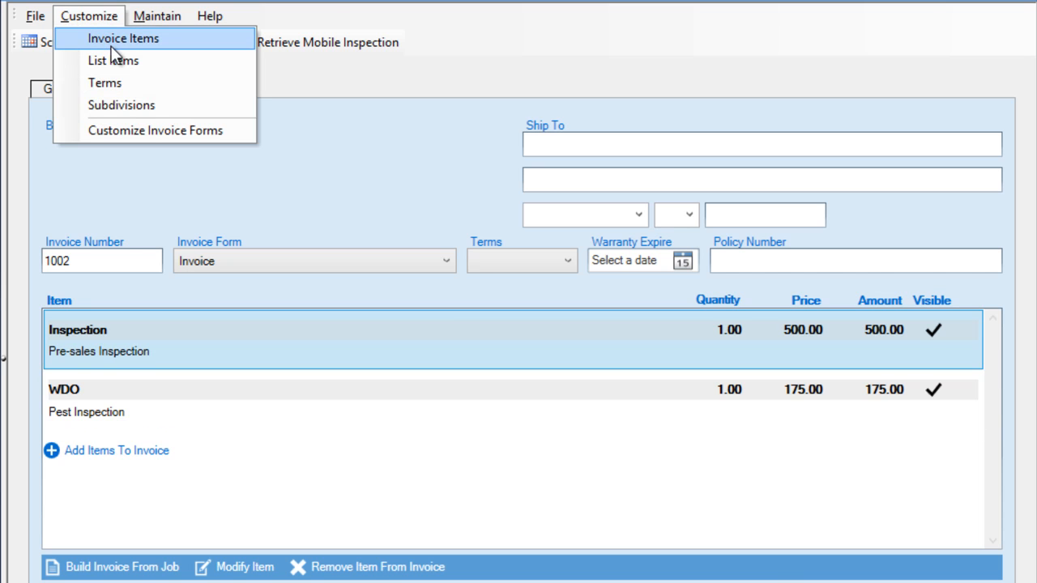
left_click(114, 41)
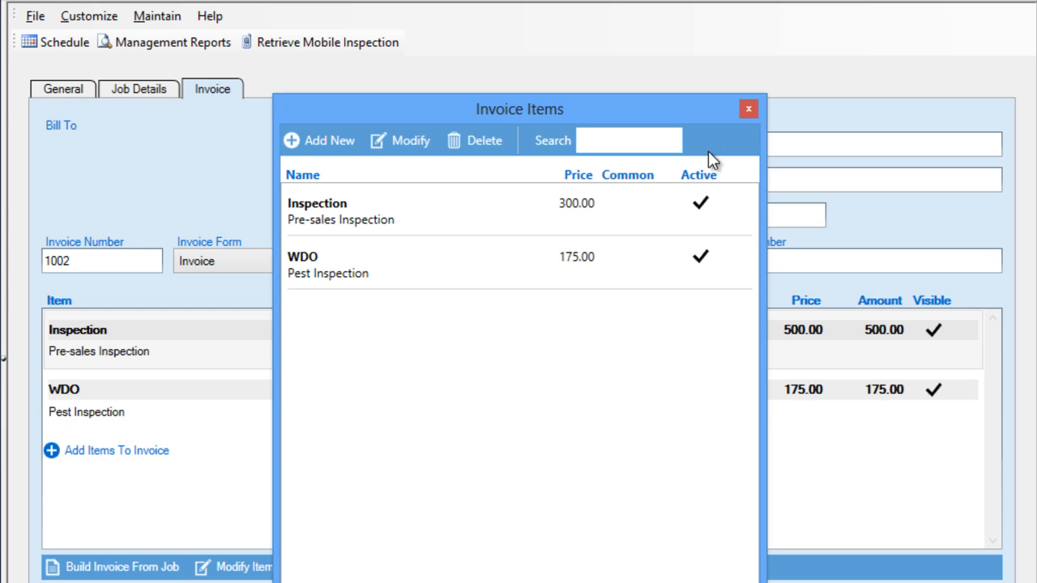
left_click(748, 110)
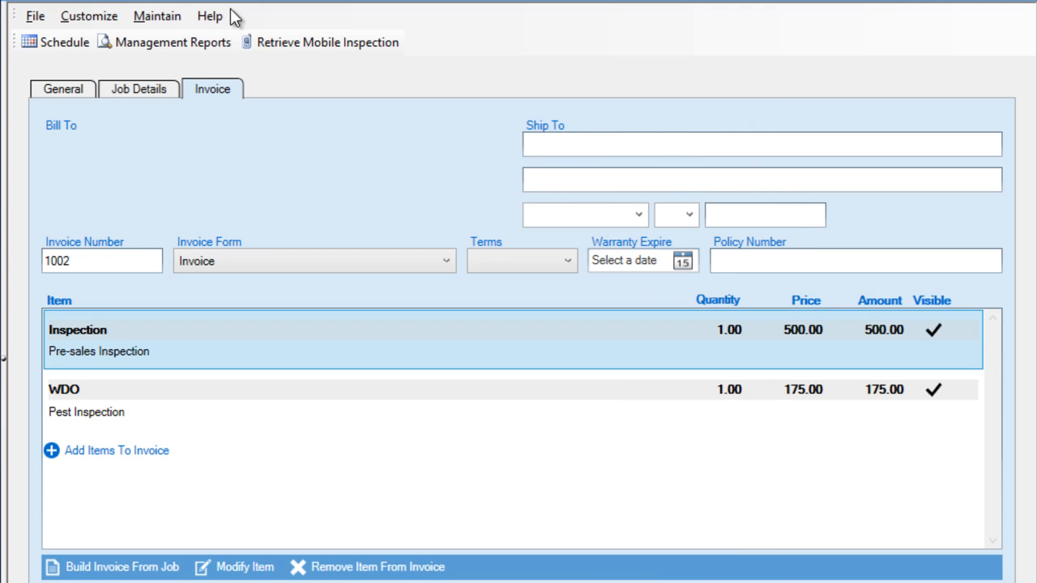
Review the invoice features in the office management preferences, leaving without saving.
left_click(156, 19)
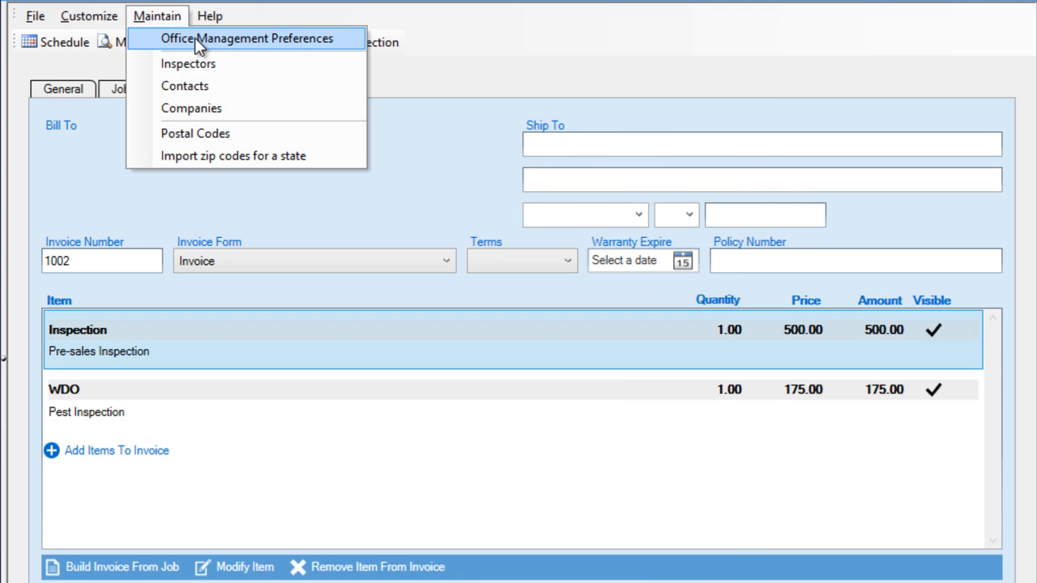
left_click(195, 37)
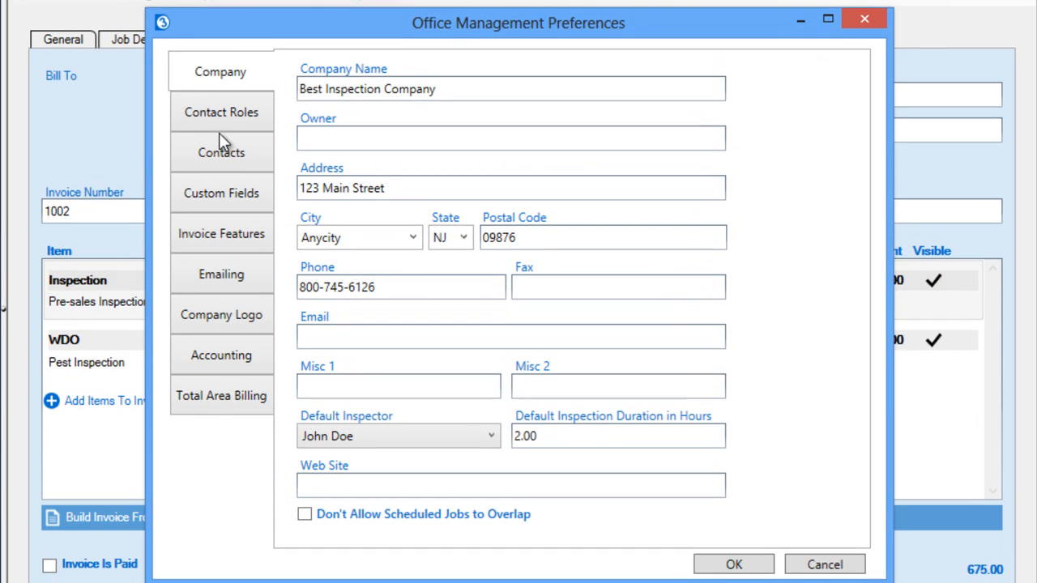
left_click(217, 230)
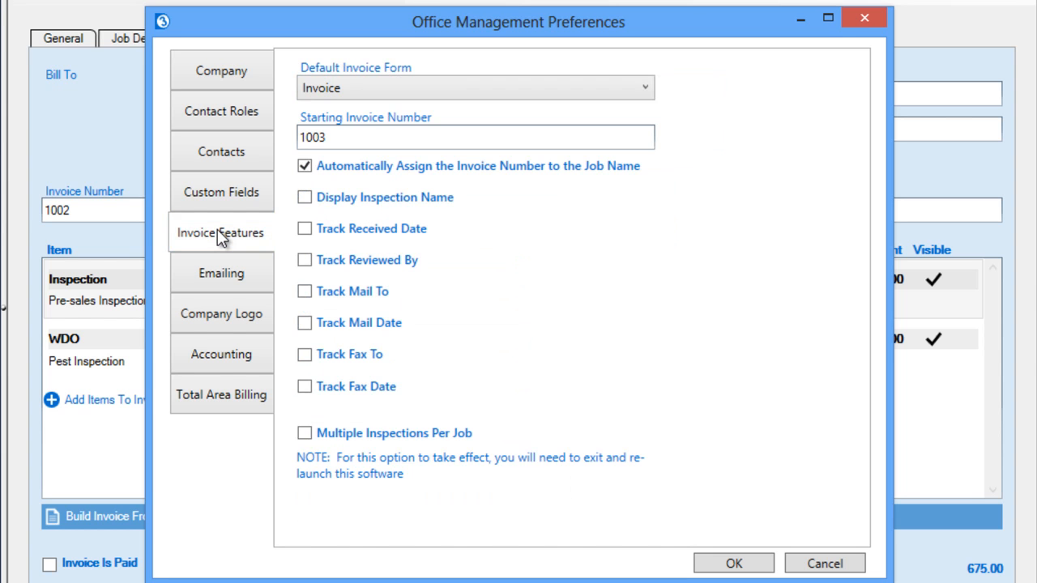
left_click(824, 564)
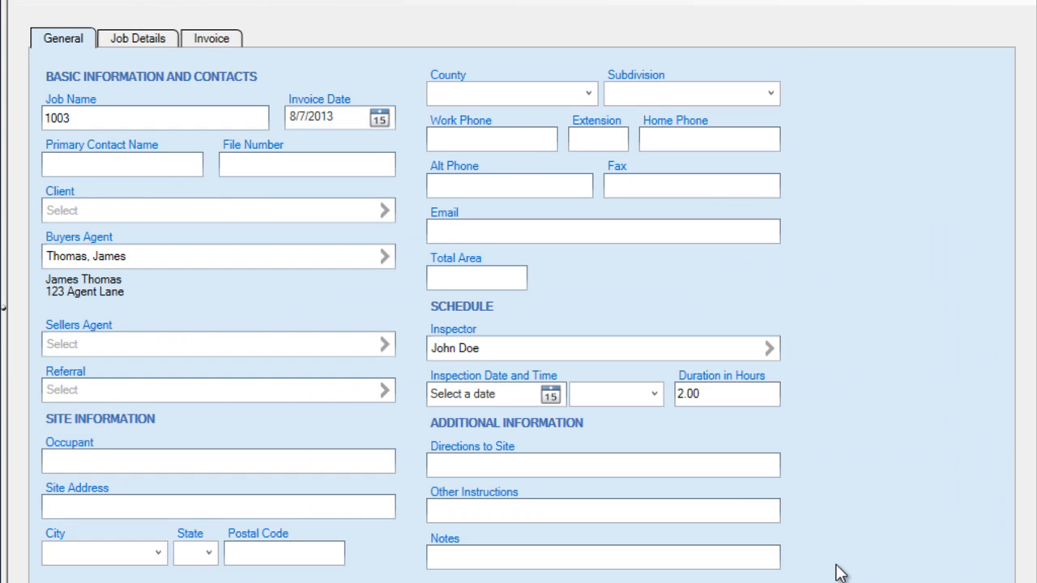